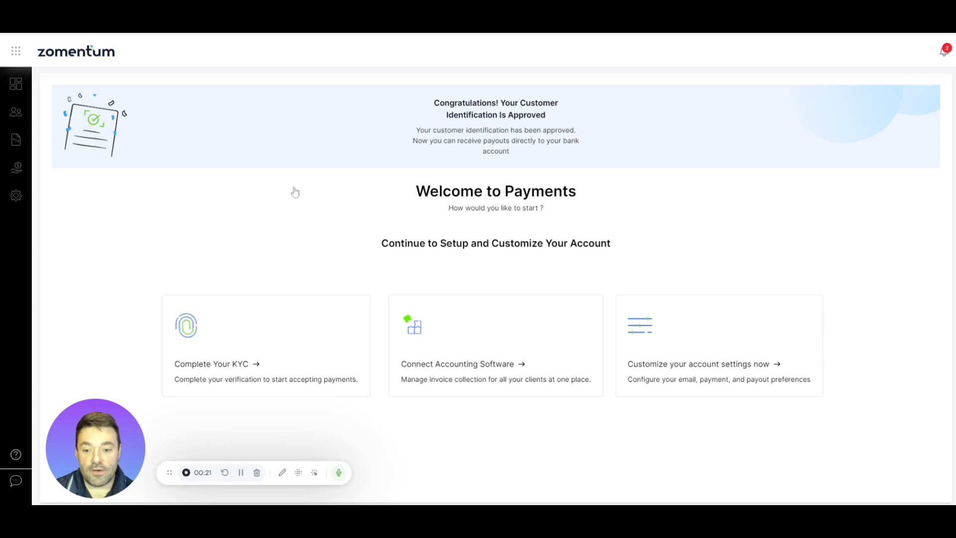
- Open the accounting software connection and review the QuickBooks vendor, expense, payout bank and income account settings
click(460, 344)
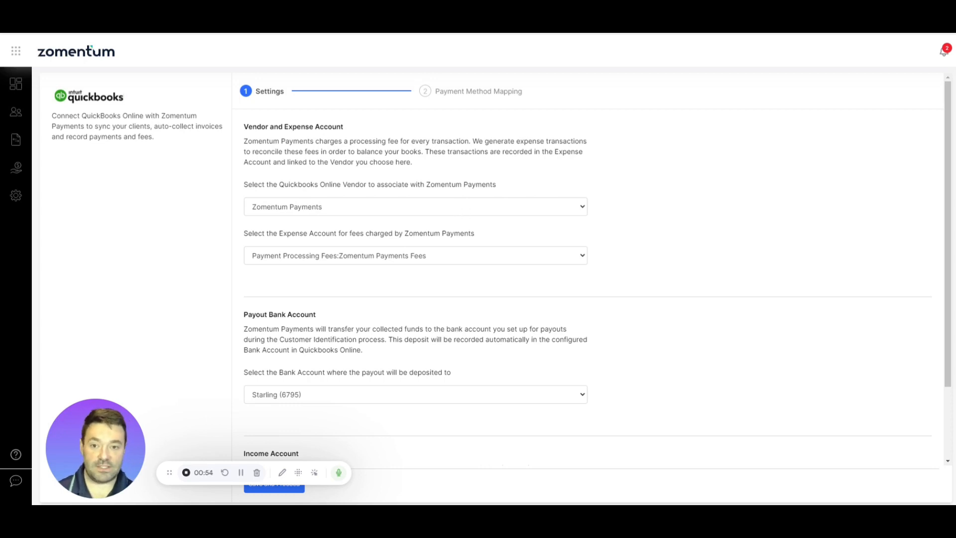
scroll(461, 211, down, 2)
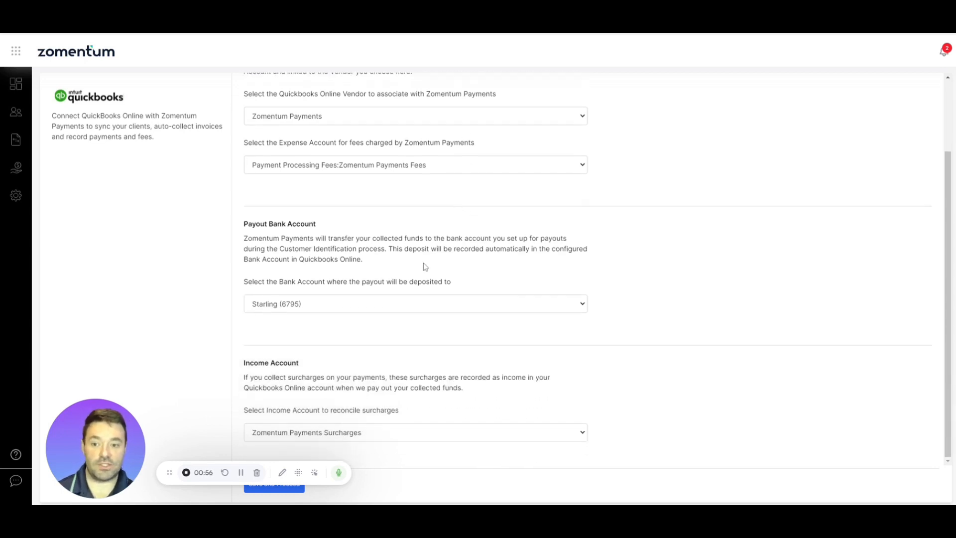
drag(244, 223, 341, 238)
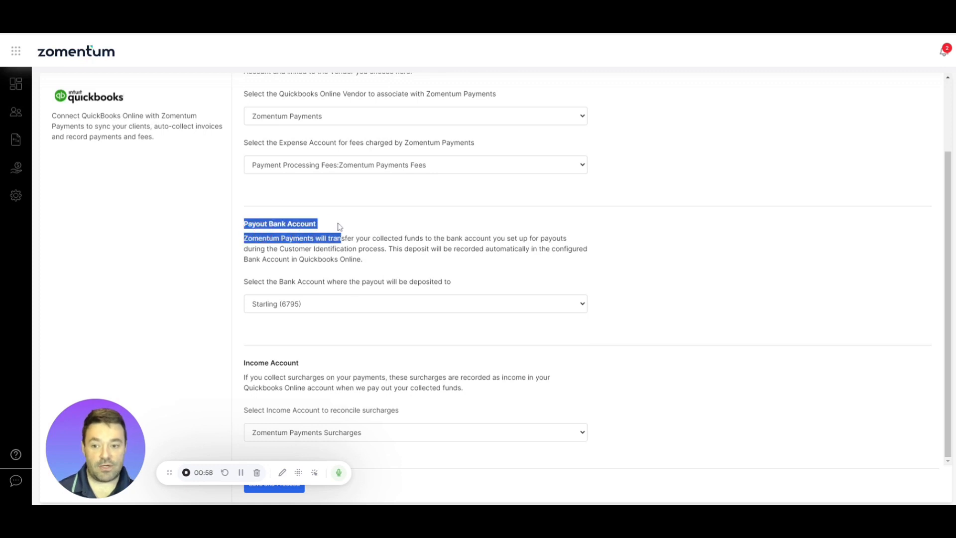
click(337, 222)
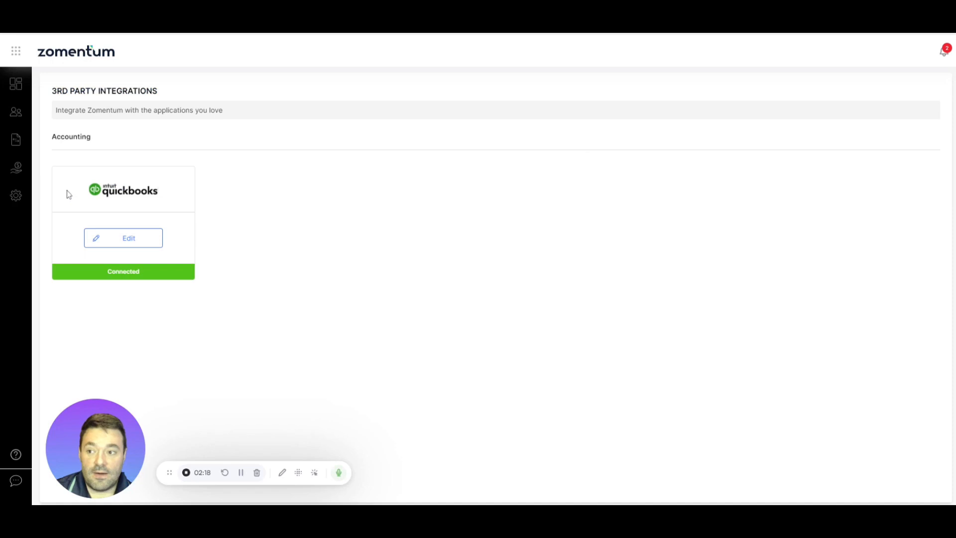
- Open My Configuration and review the branding settings for company name, logo, email style and invoice PDF inclusion
click(16, 195)
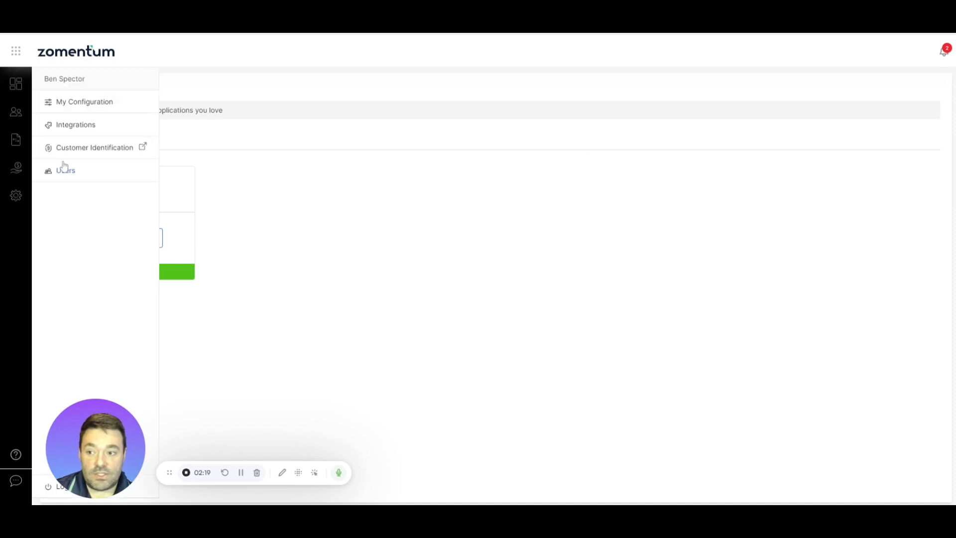
click(85, 103)
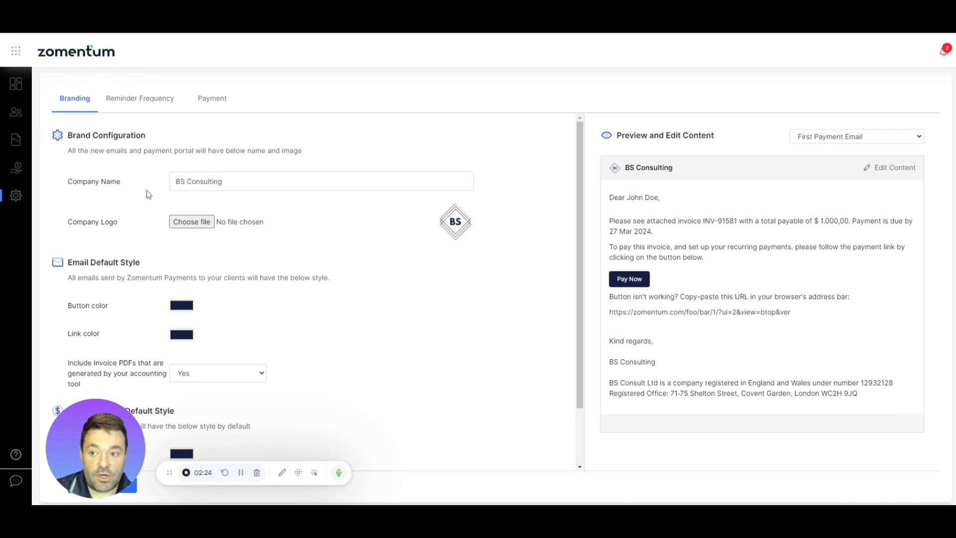
triple_click(171, 183)
click(149, 199)
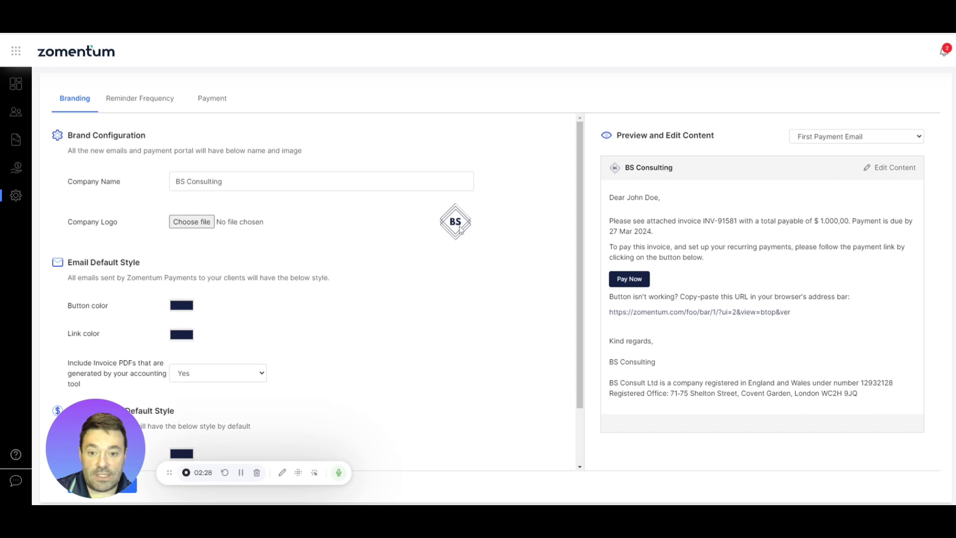
scroll(299, 254, down, 2)
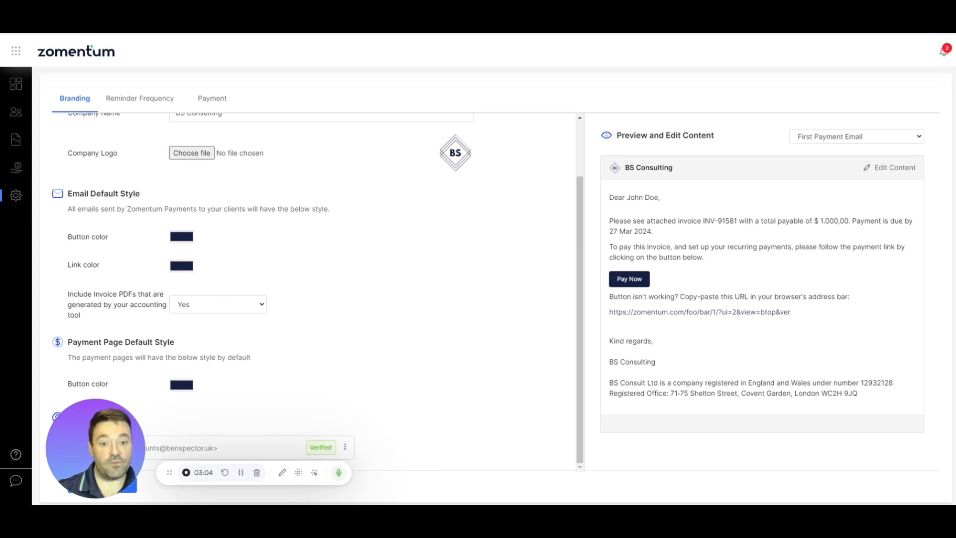
click(211, 306)
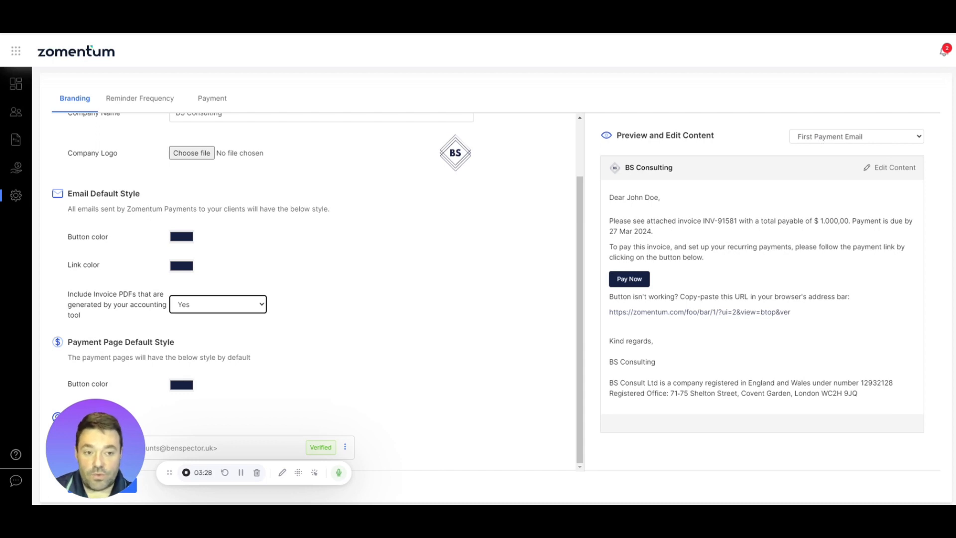
- Review the First Payment Email template and switch the preview to the Automated Payment Email
click(820, 139)
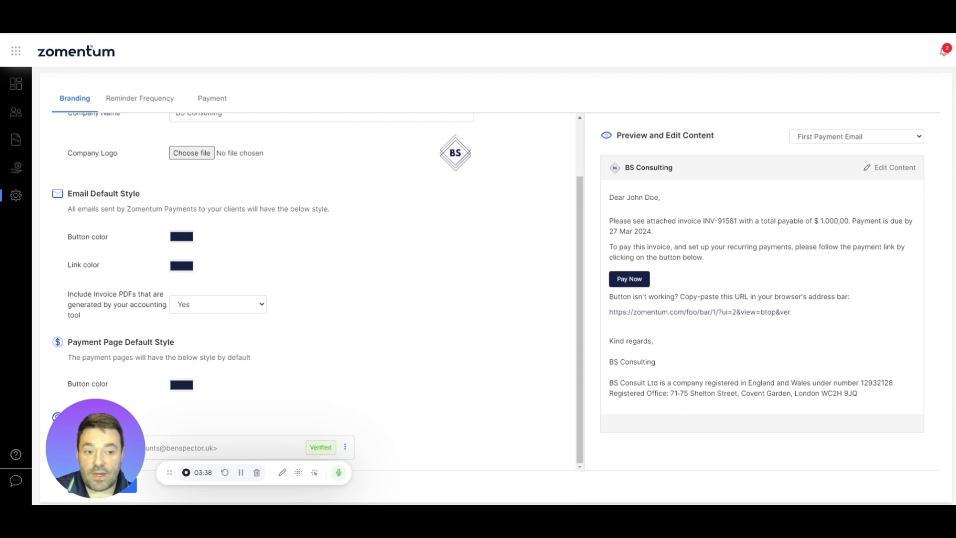
click(821, 137)
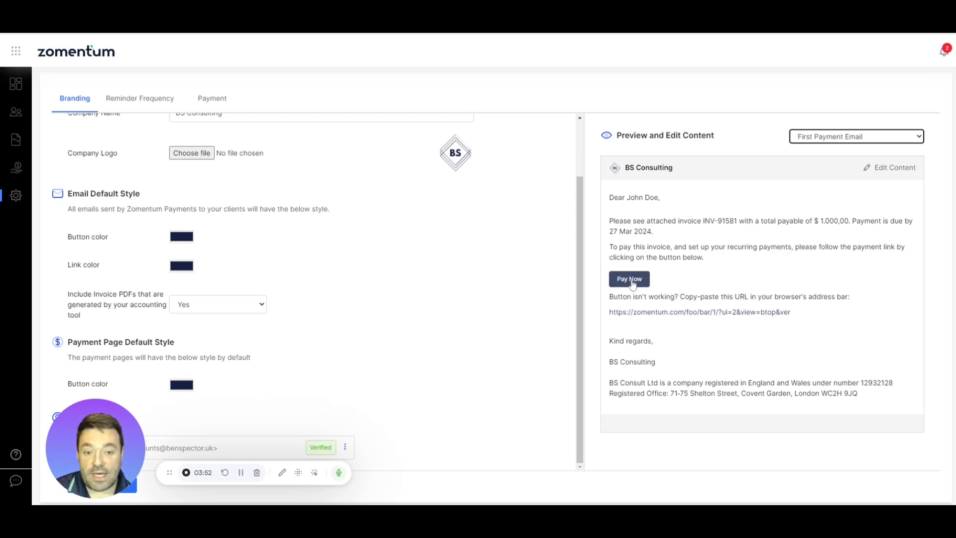
click(807, 141)
click(807, 147)
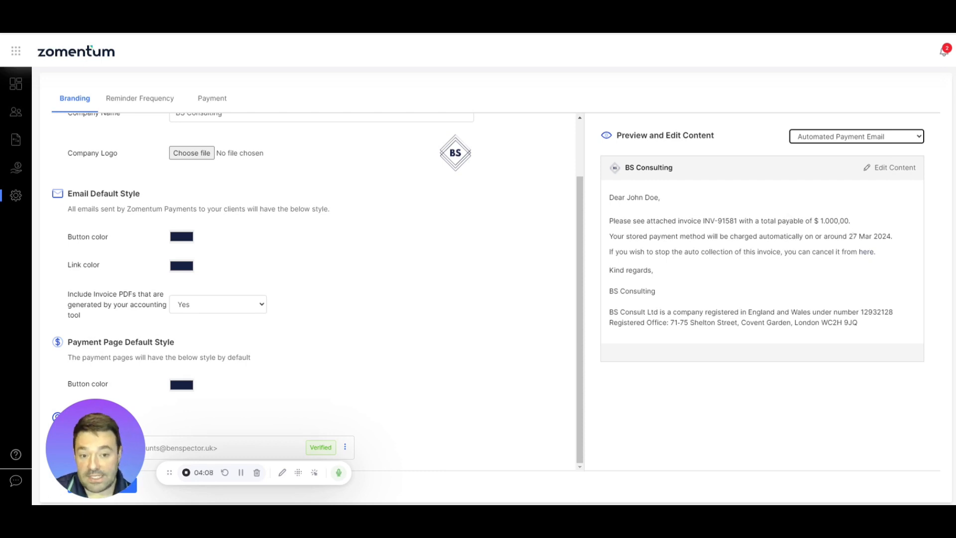
- Preview the Request To Add Payment Method email and look at its content editing option
click(818, 137)
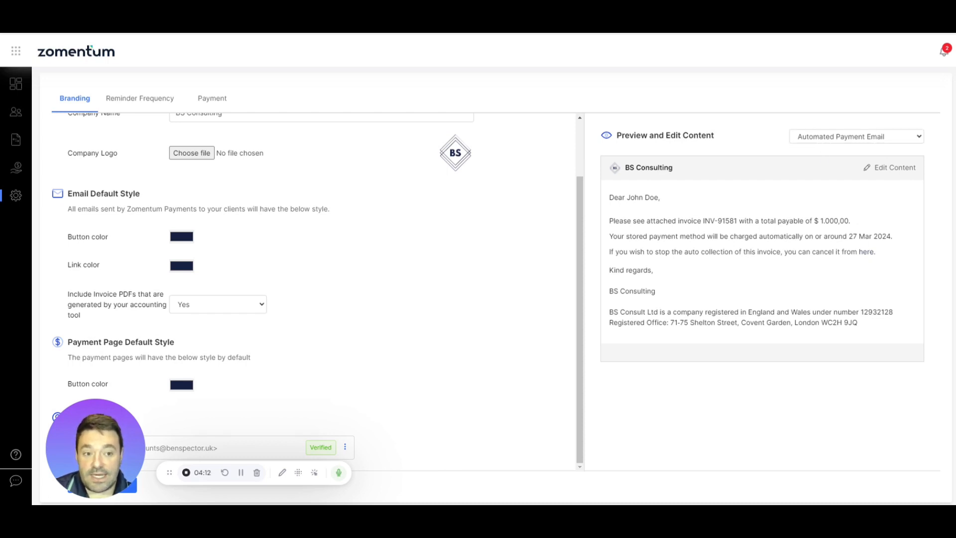
click(853, 163)
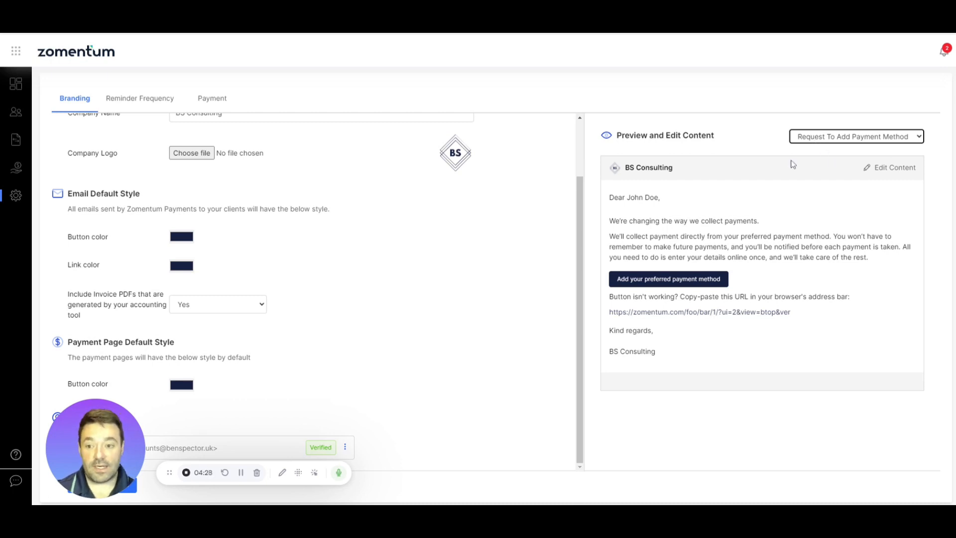
click(887, 169)
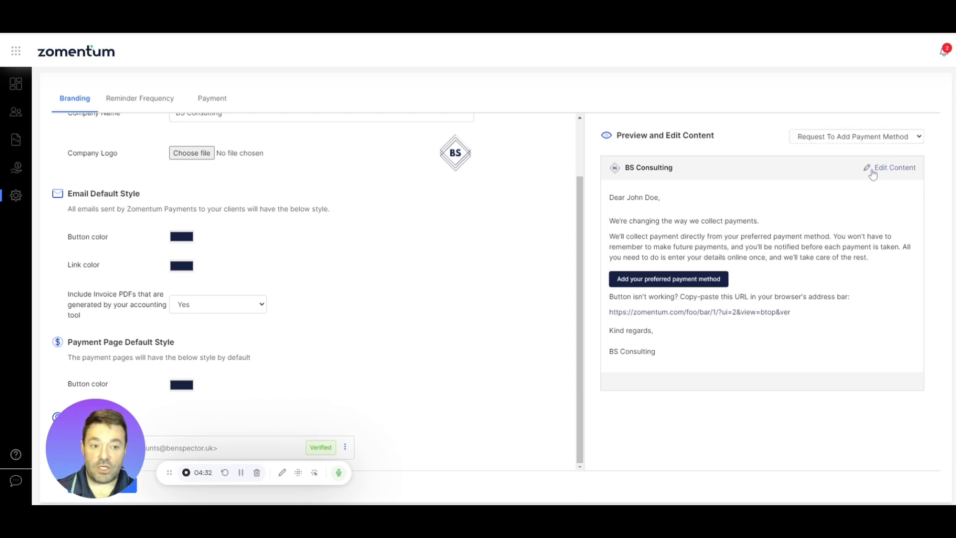
click(850, 168)
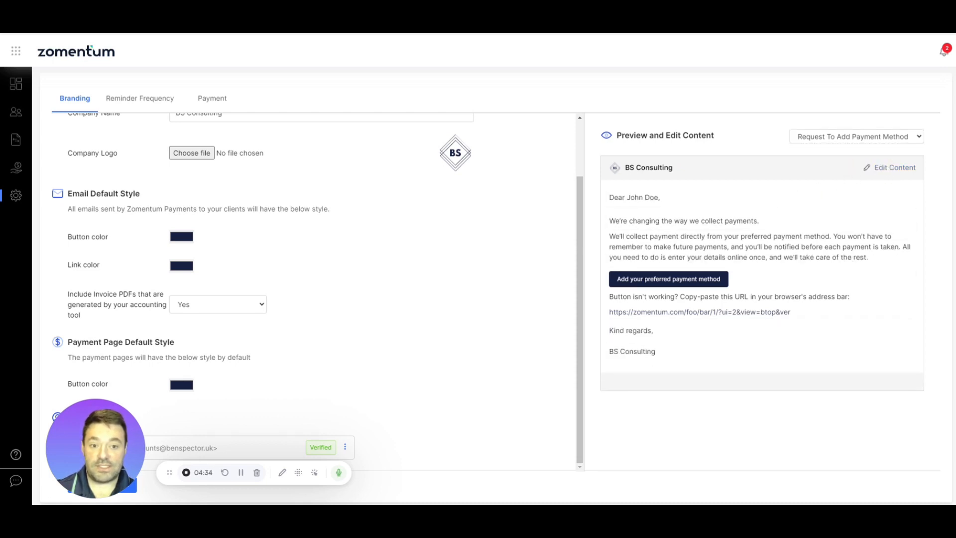
- Review the Reminder Frequency settings for upcoming due dates and overdue payments
click(136, 102)
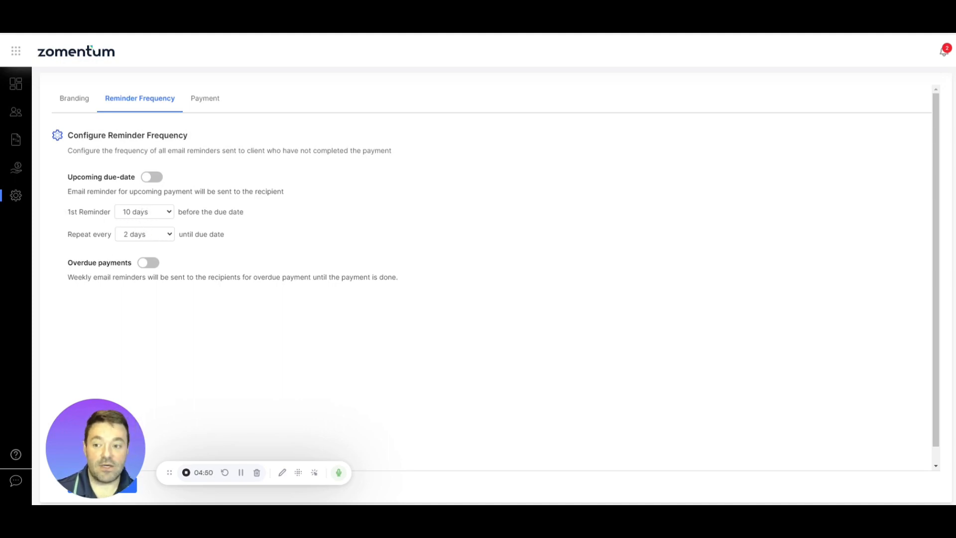
drag(69, 265, 128, 261)
click(86, 283)
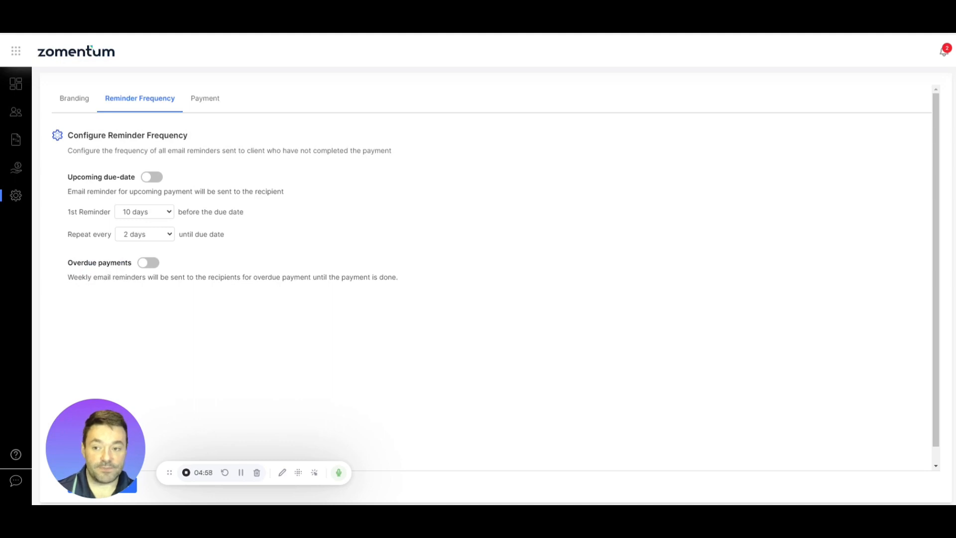
- Enable American Express as an available payment method in the payment configuration
click(204, 99)
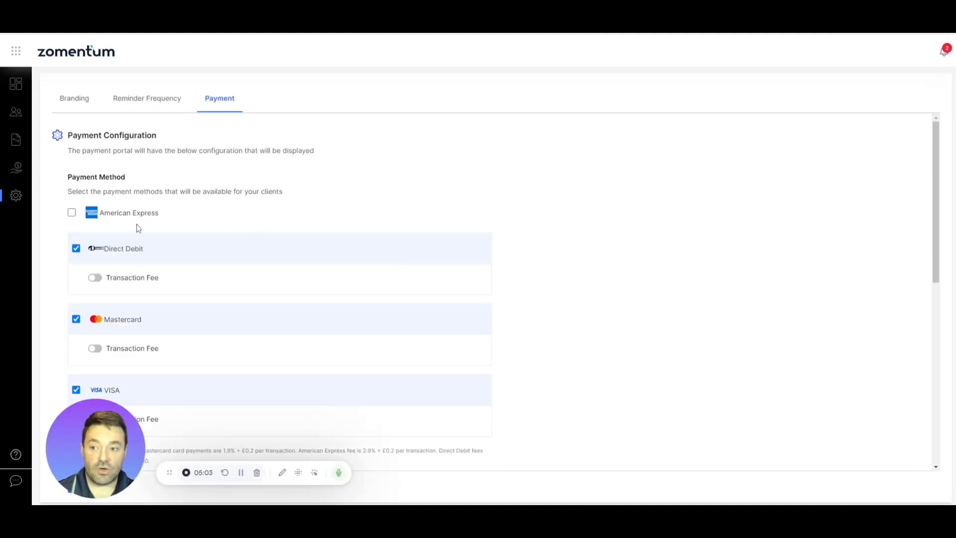
scroll(196, 209, down, 2)
scroll(149, 192, up, 1)
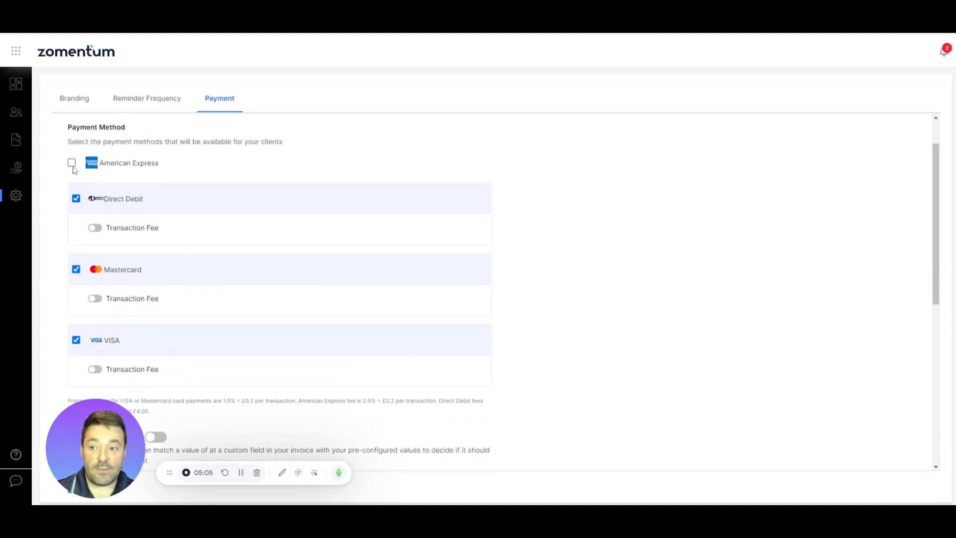
click(72, 162)
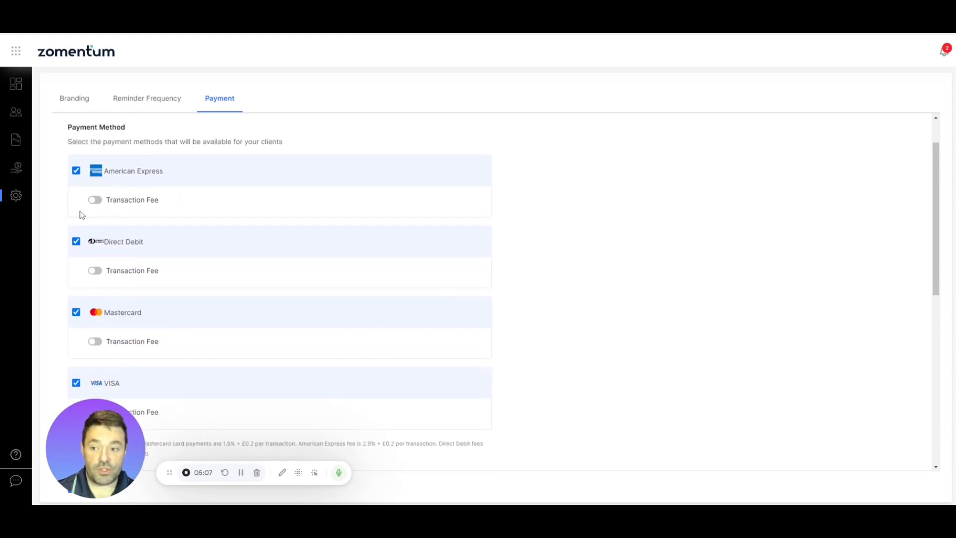
click(76, 171)
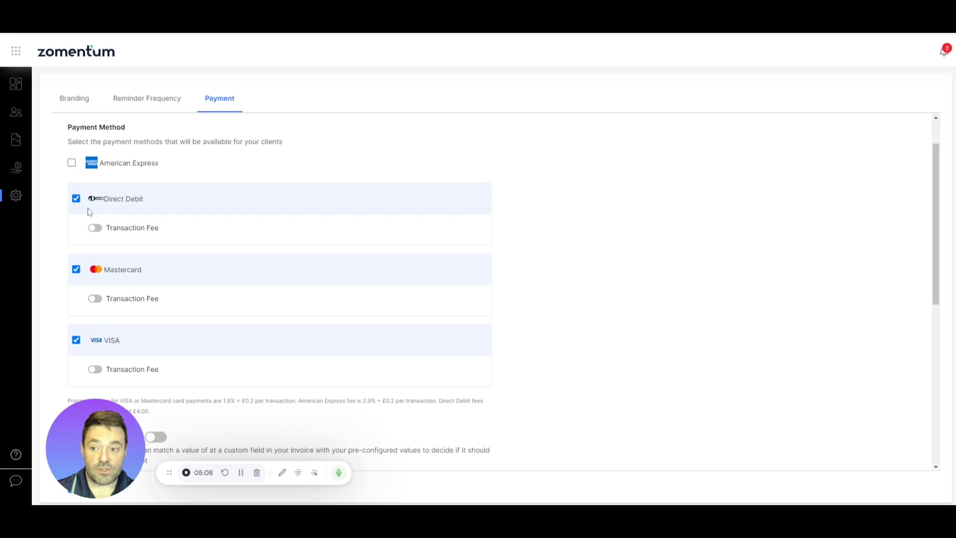
click(73, 163)
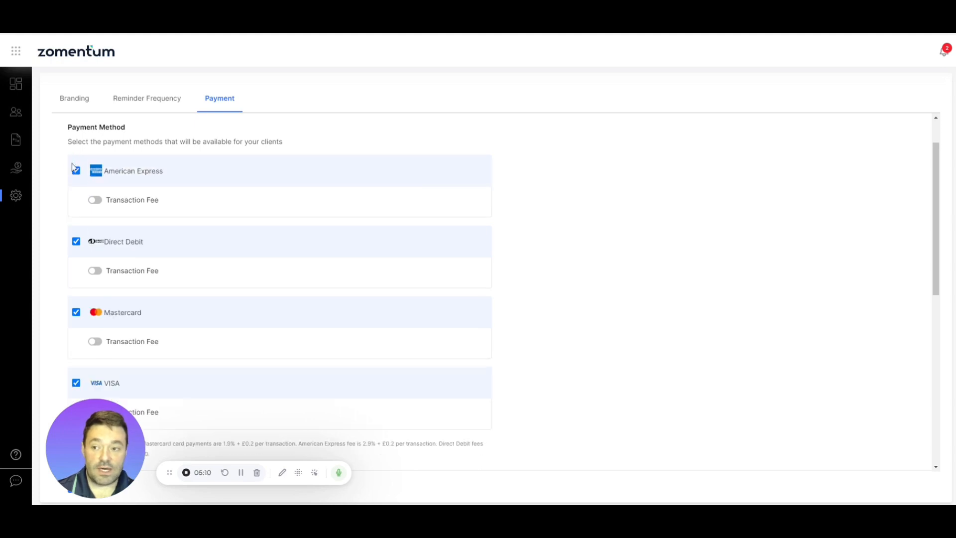
- Add a transaction fee of 2.9% plus £0.5 to American Express payments
click(95, 200)
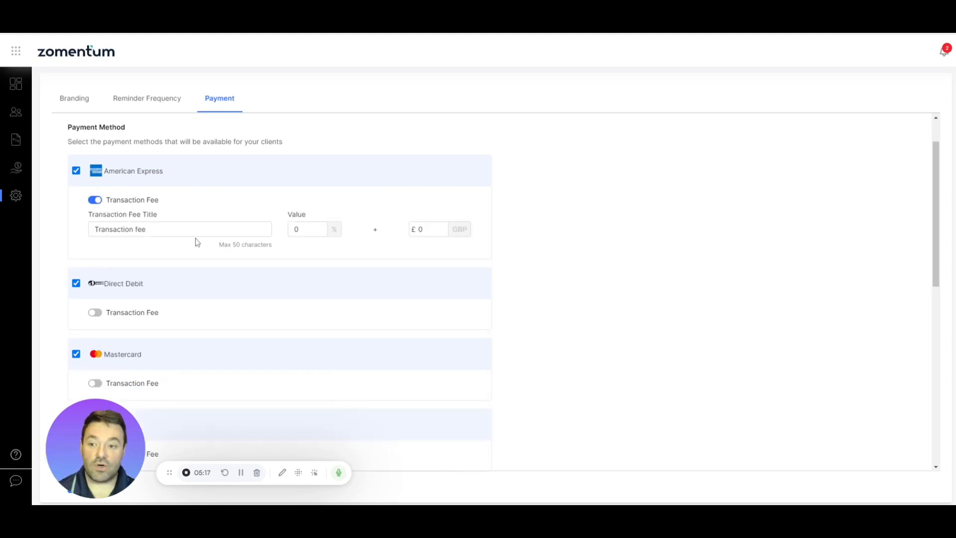
double_click(297, 229)
text(2.9)
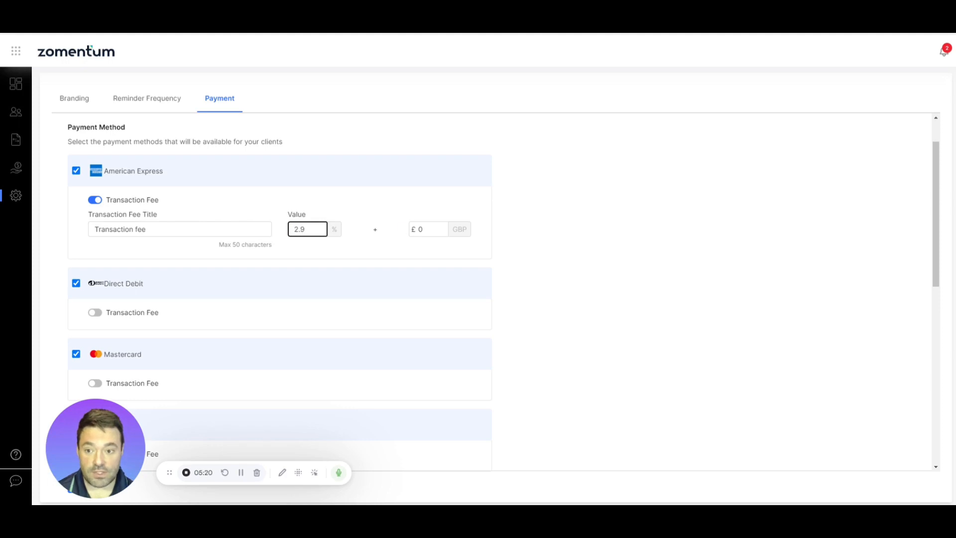
double_click(418, 229)
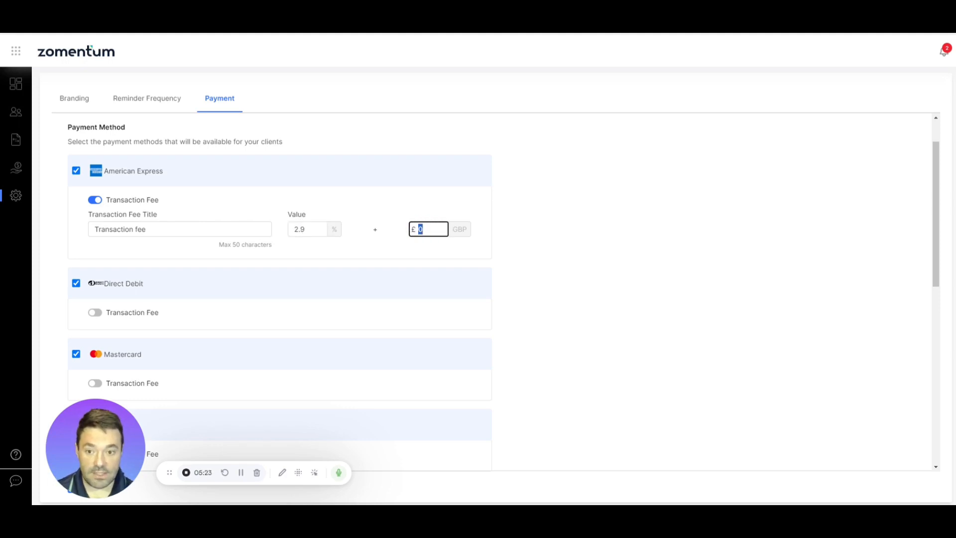
text(0.5)
click(491, 257)
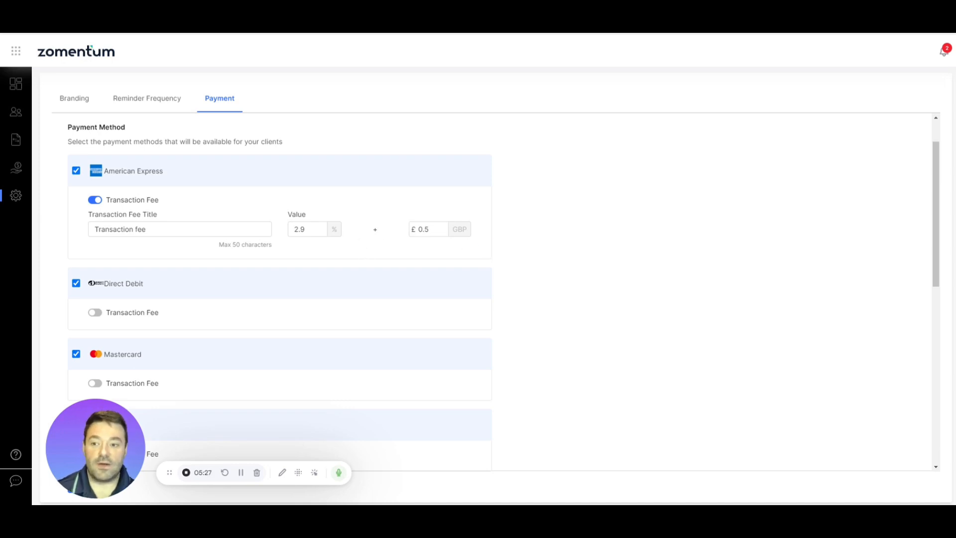
- Check the transaction fee title for American Express, and turn its transaction fee off
drag(146, 229, 90, 230)
click(149, 229)
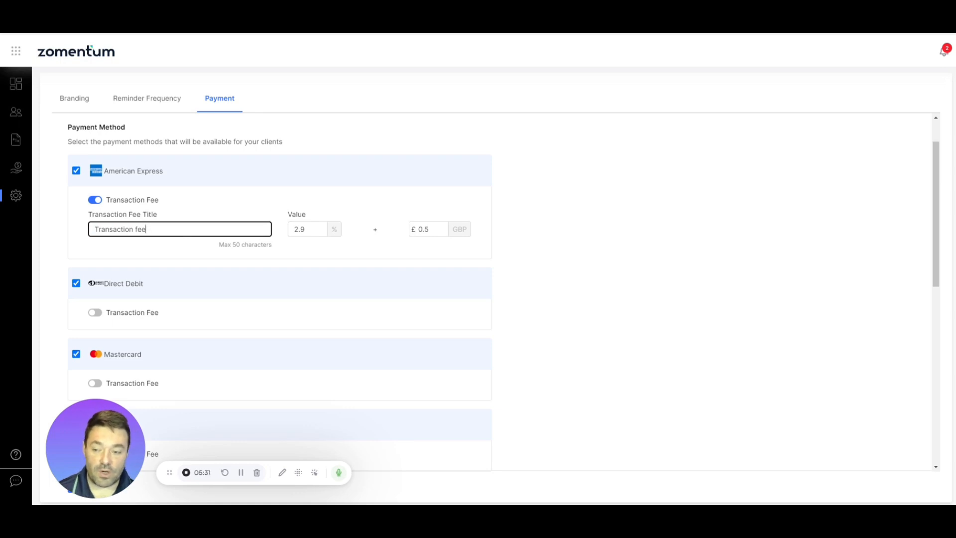
click(97, 200)
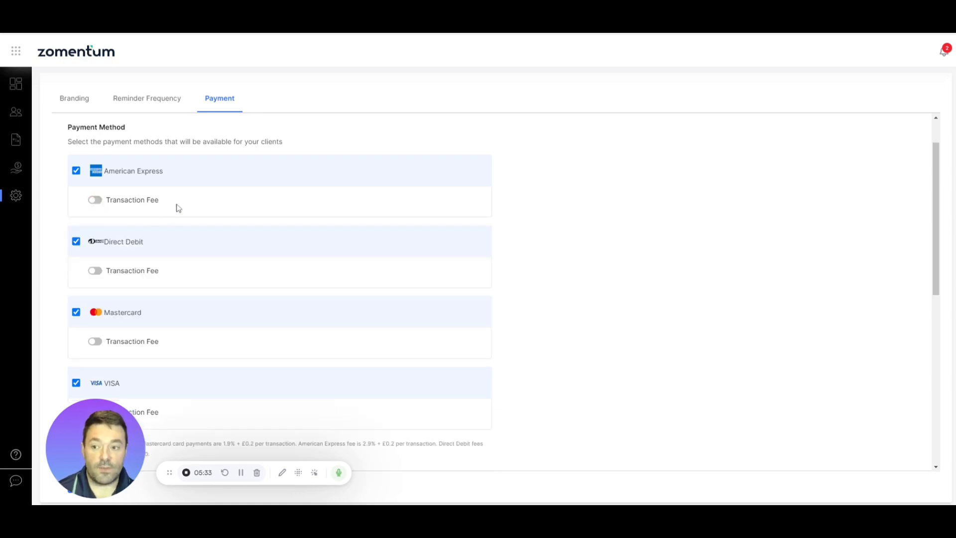
- Review the processing fees, Custom Field Filters, Auto Collect Limit and Auto Collect schedule in the payment configuration
scroll(167, 209, down, 2)
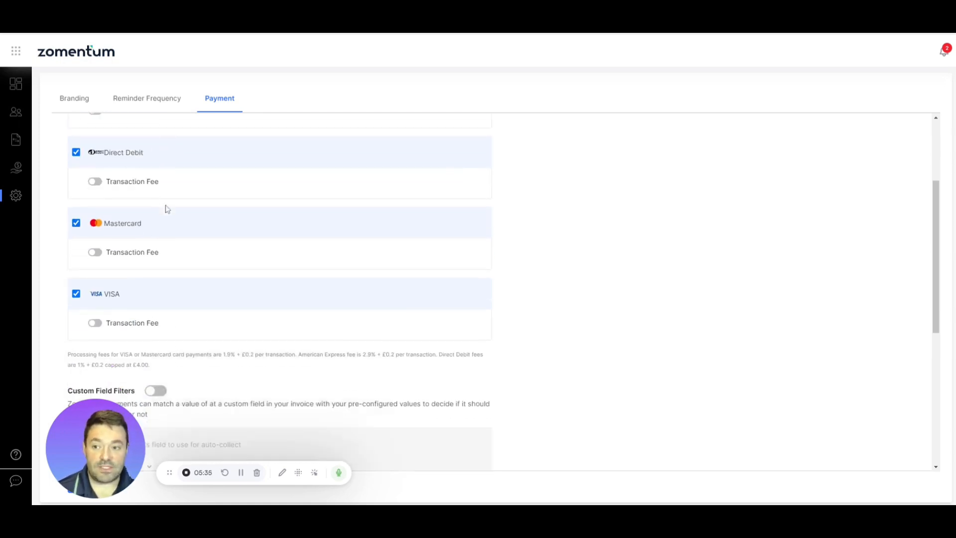
scroll(178, 235, down, 4)
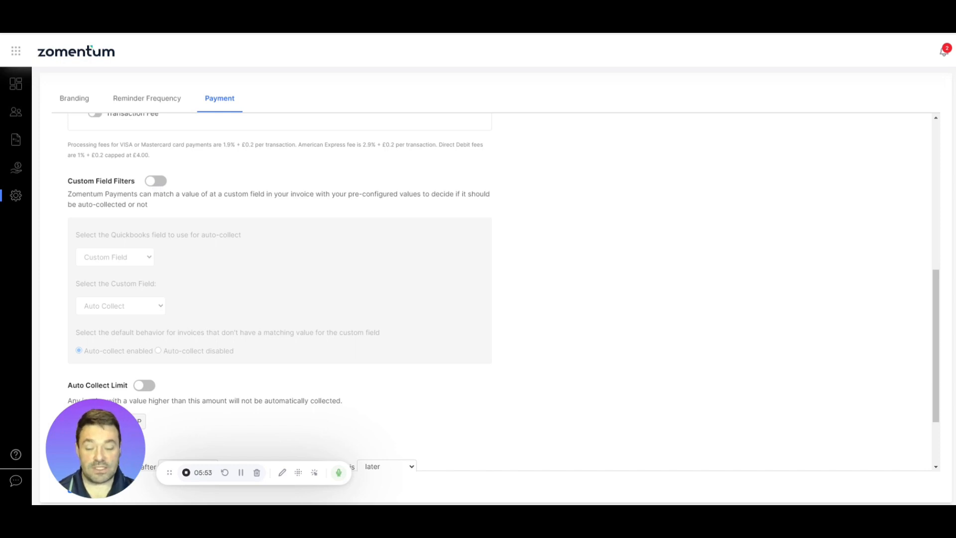
scroll(177, 215, down, 2)
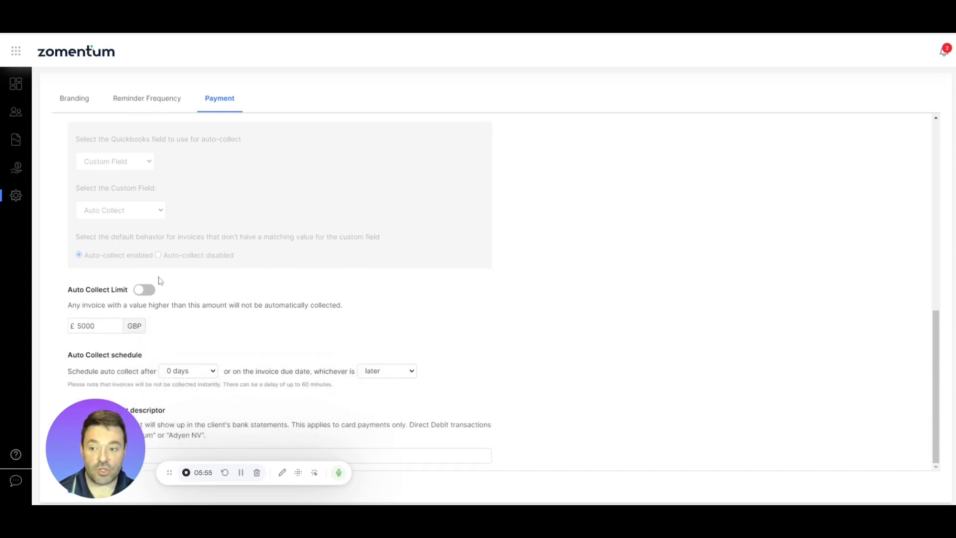